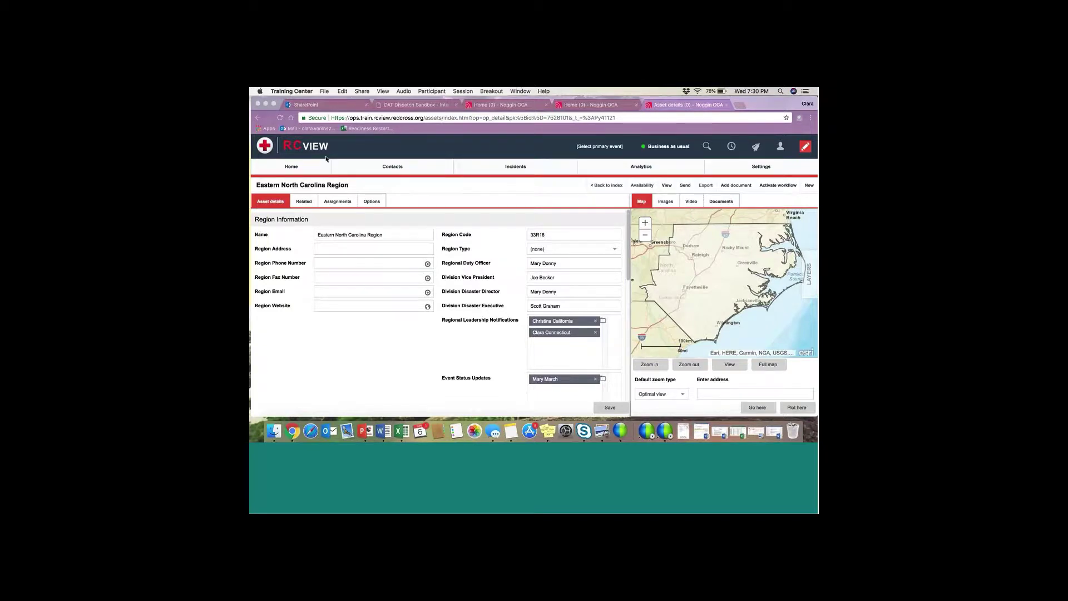
Open the home dashboards list from the Eastern North Carolina Region record.
left_click(305, 182)
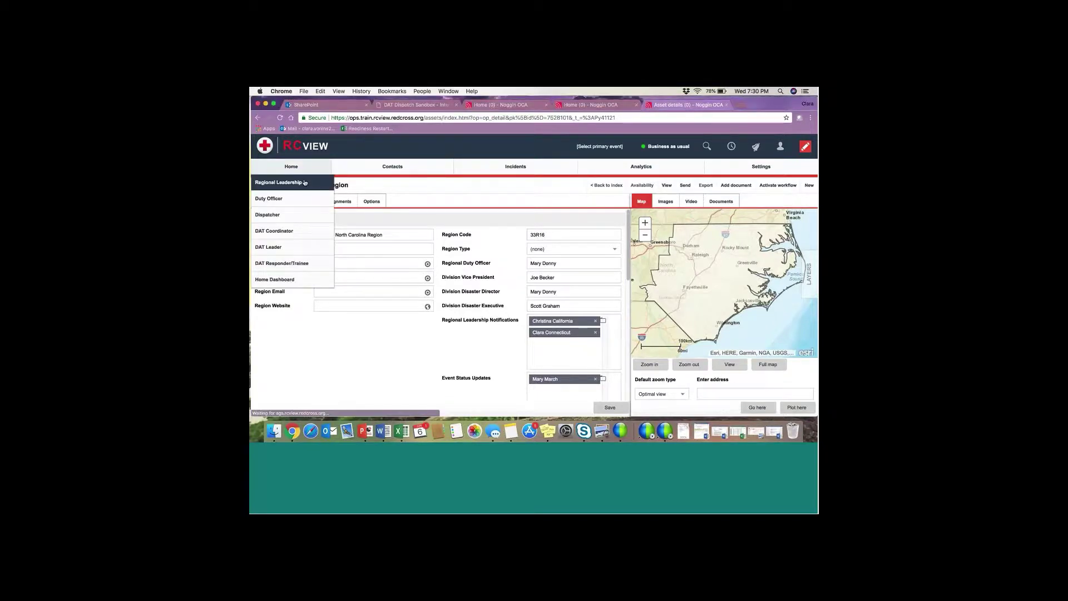
Switch to the Regional Leadership dashboard and show its Vehicle Management tab.
left_click(304, 182)
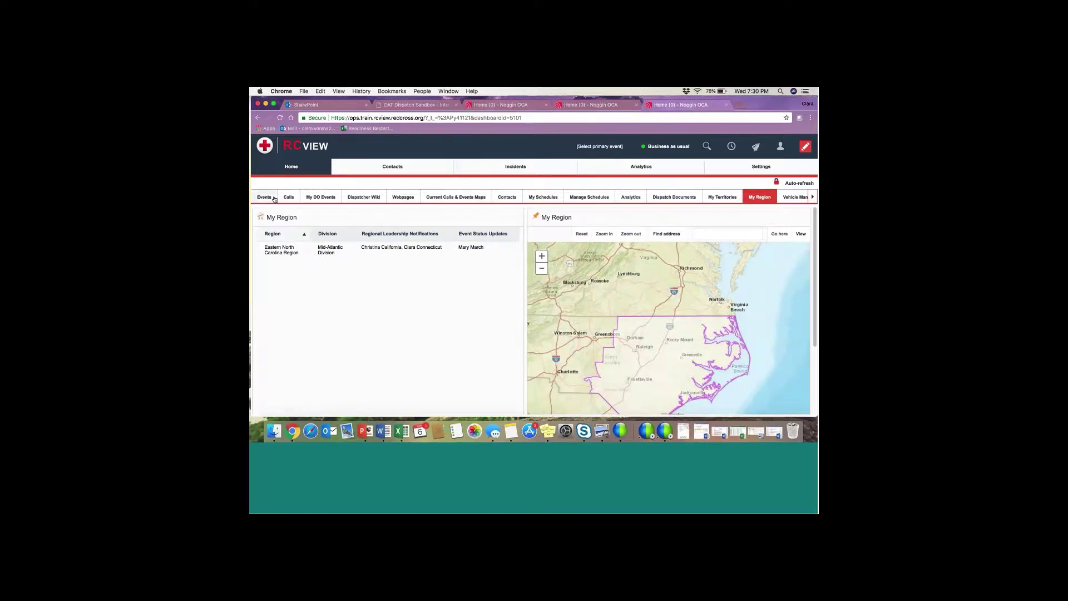
right_click(743, 198)
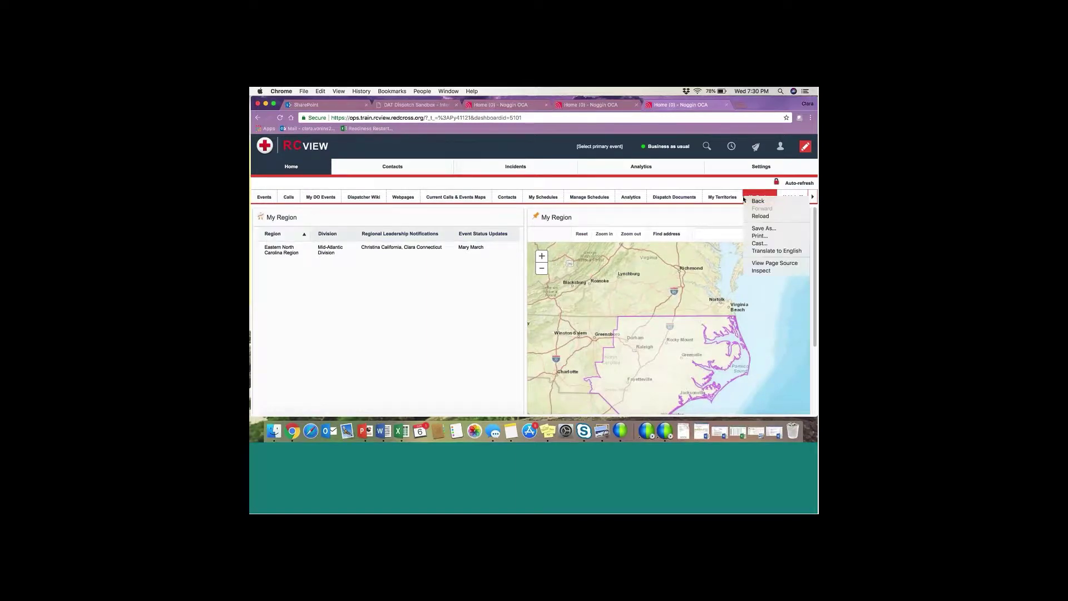
left_click(733, 186)
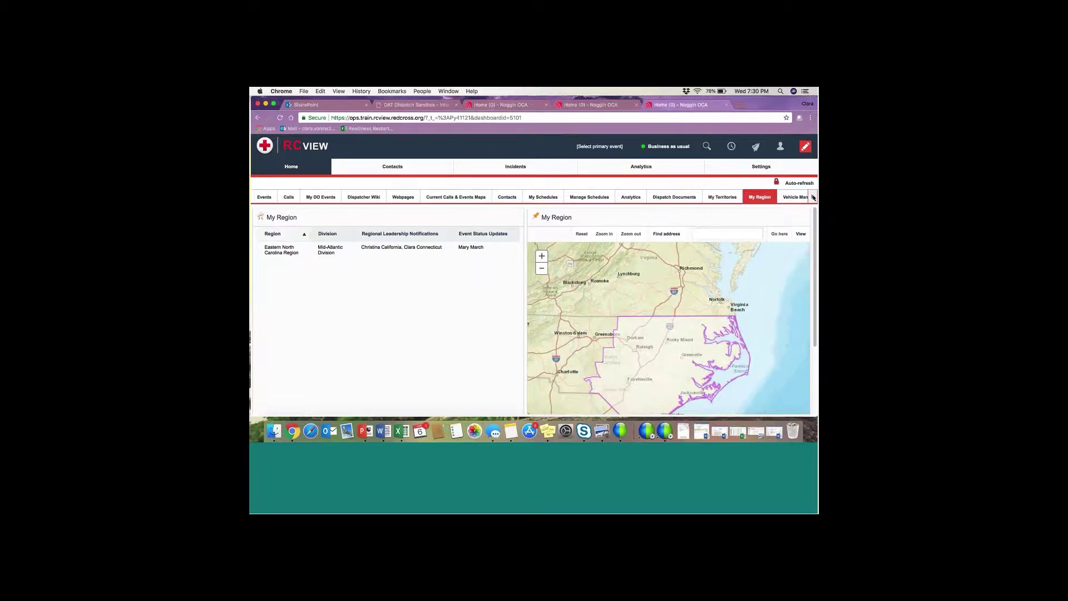
left_click(813, 197)
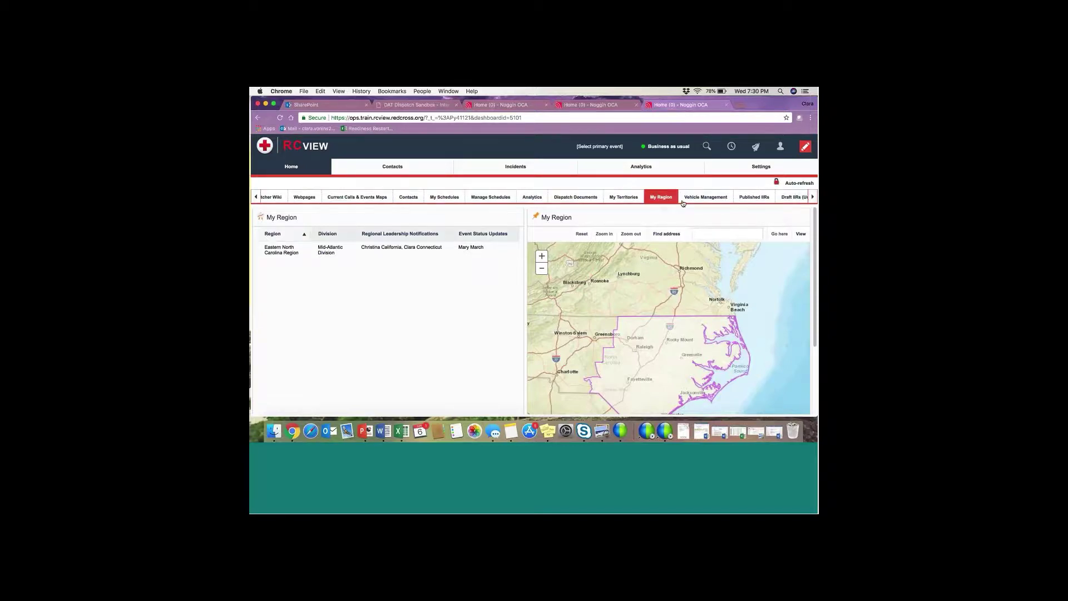
left_click(717, 199)
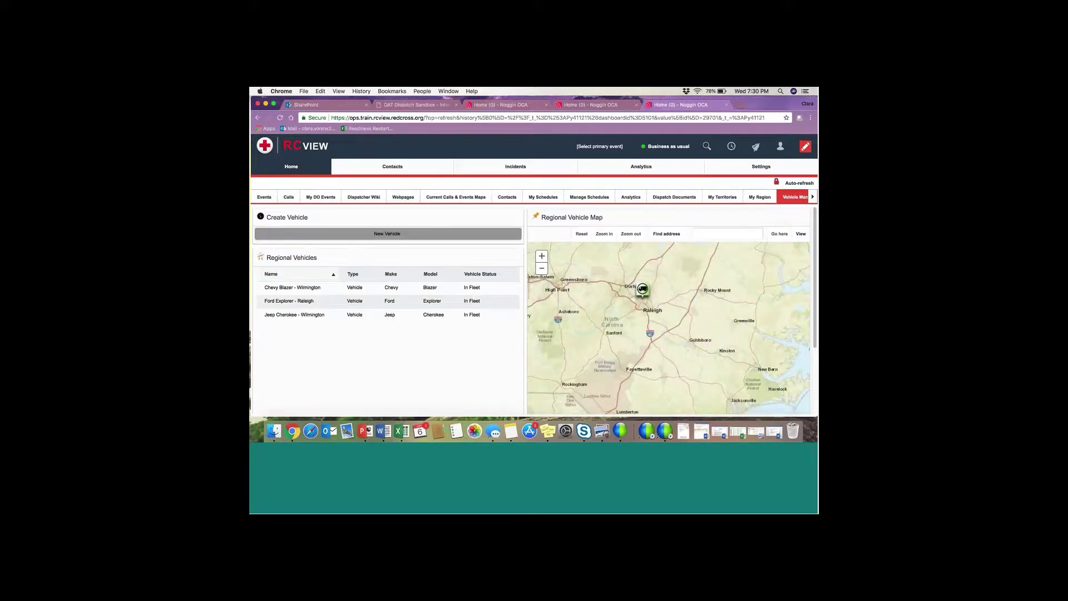
Start a new vehicle named 'Name of vech' with assignment status Available for DAT.
left_click(388, 234)
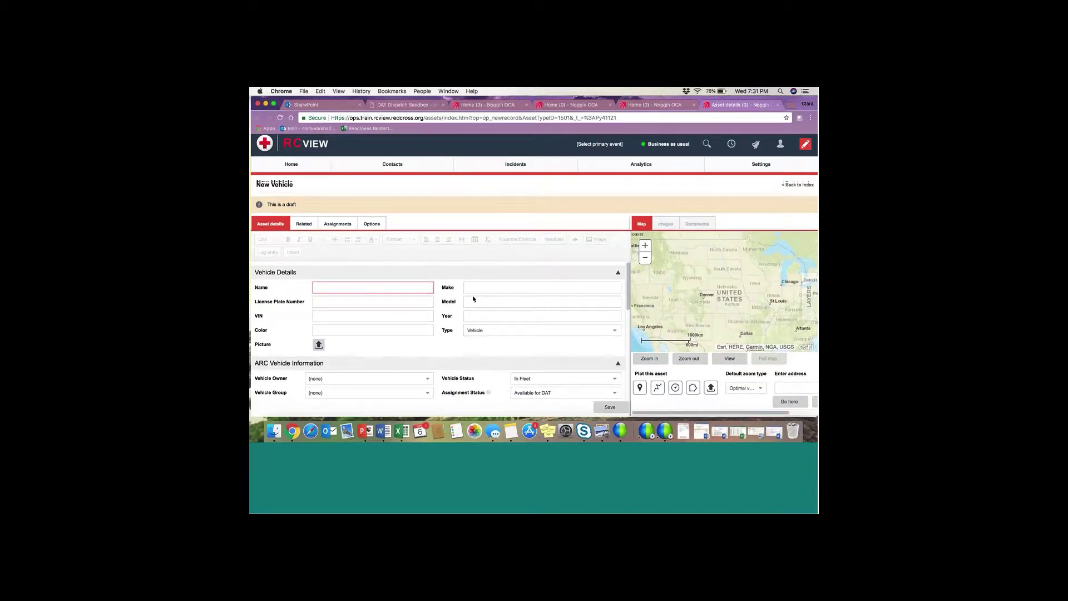
type("Nam")
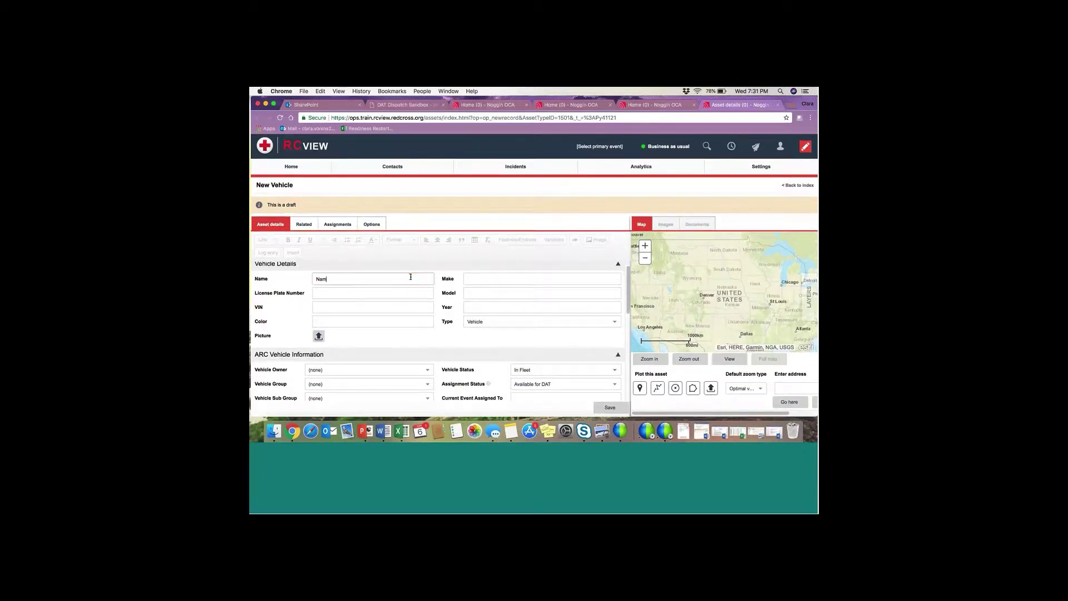
type("e of vechr")
key("BackSpace")
scroll(436, 312, "down", 3)
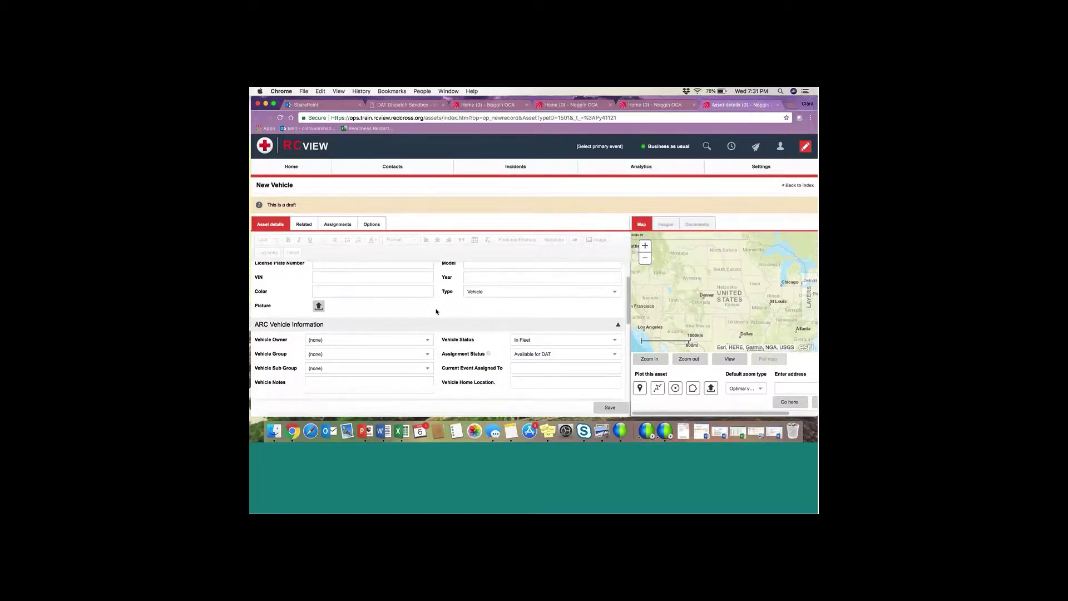
scroll(436, 312, "down", 2)
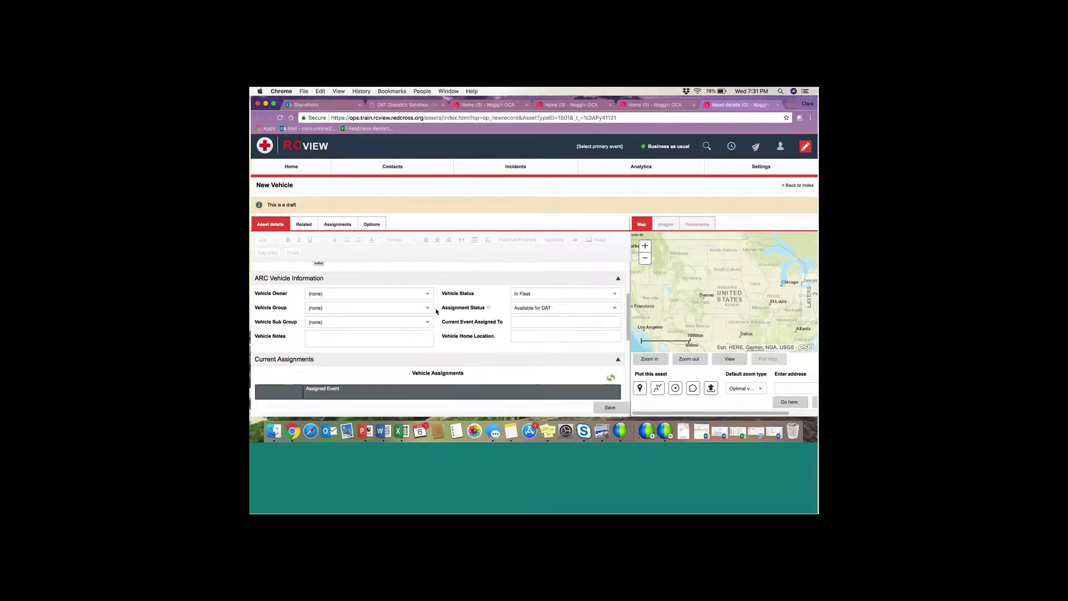
left_click(535, 305)
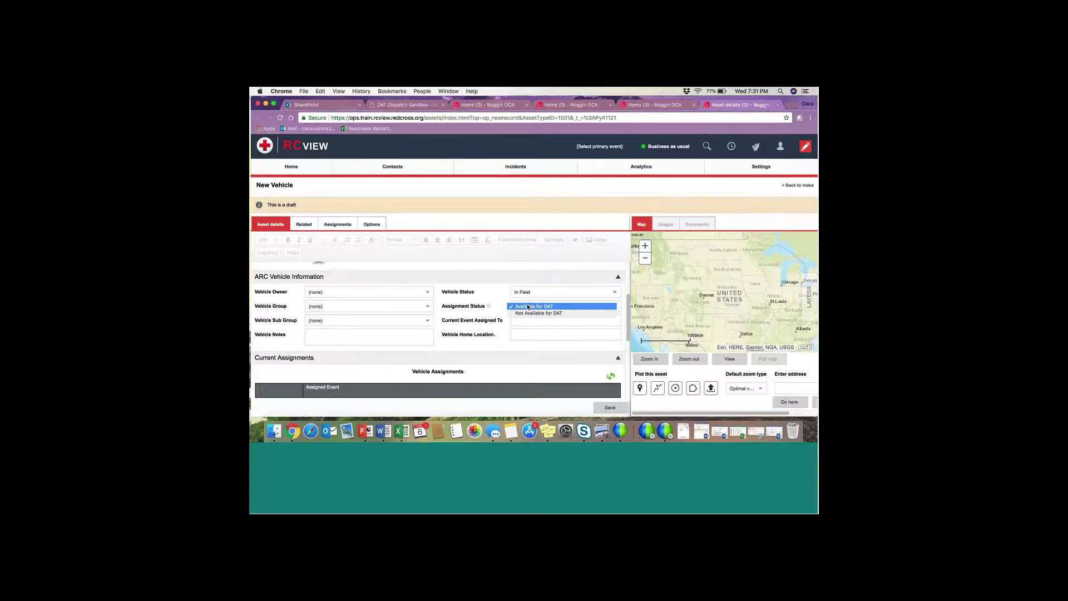
left_click(535, 306)
Open and close the address entry for the vehicle's home location.
scroll(503, 335, "down", 1)
scroll(504, 335, "down", 2)
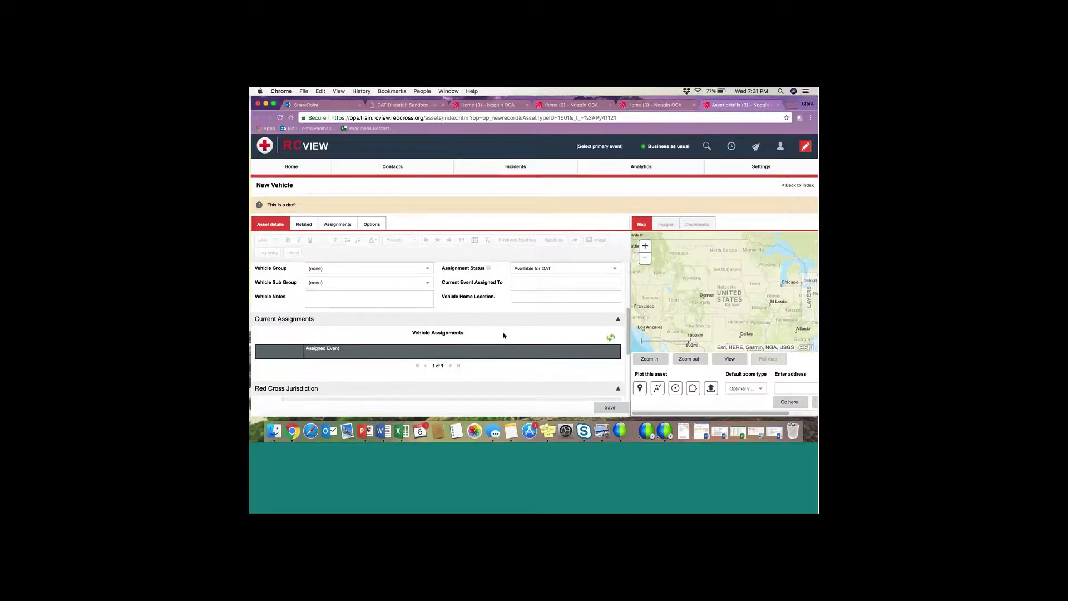
left_click(518, 298)
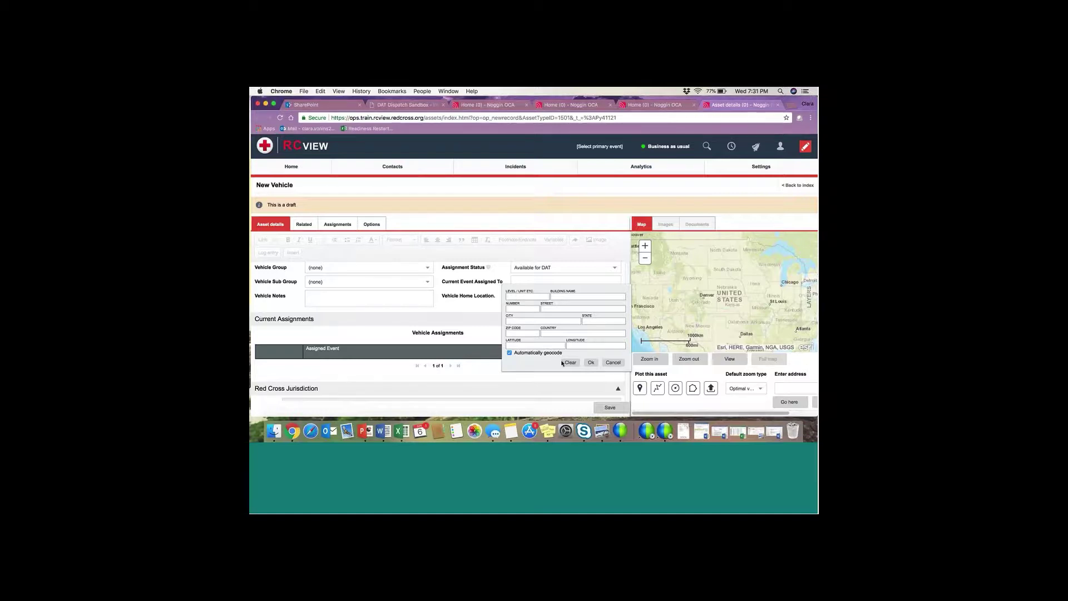
left_click(610, 363)
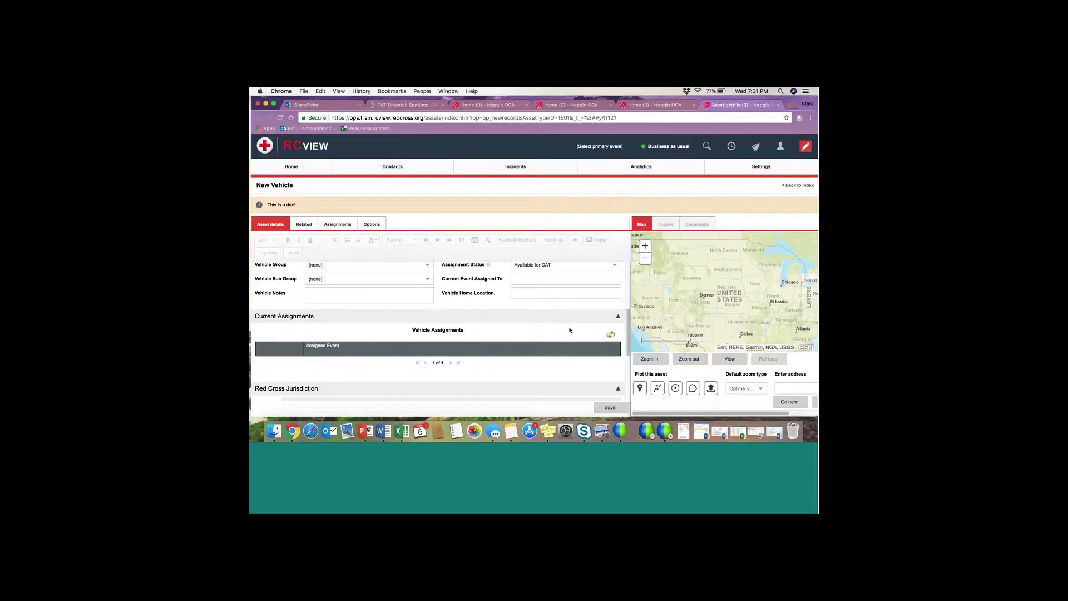
Review the rest of the new vehicle form, then return to the Home tab's vehicle list.
scroll(570, 330, "down", 3)
scroll(570, 331, "down", 3)
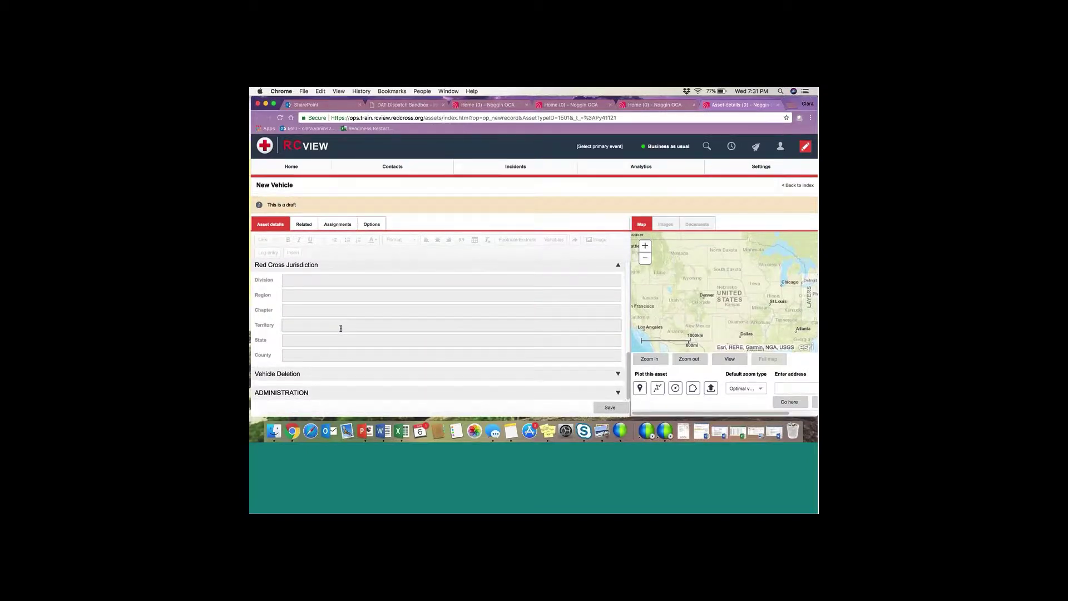
scroll(341, 328, "up", 1)
scroll(341, 328, "up", 10)
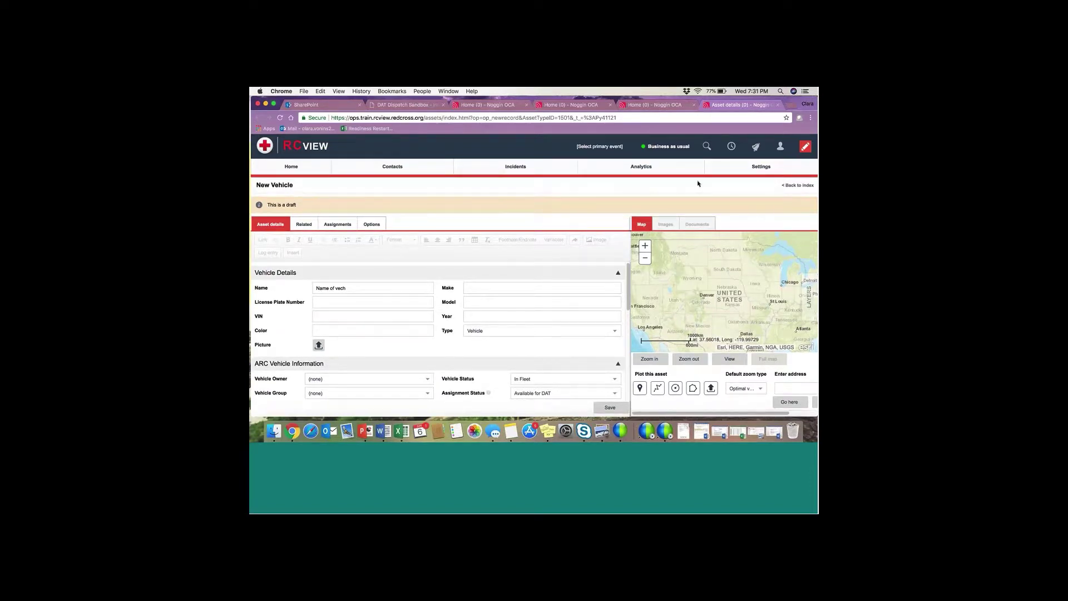
left_click(658, 107)
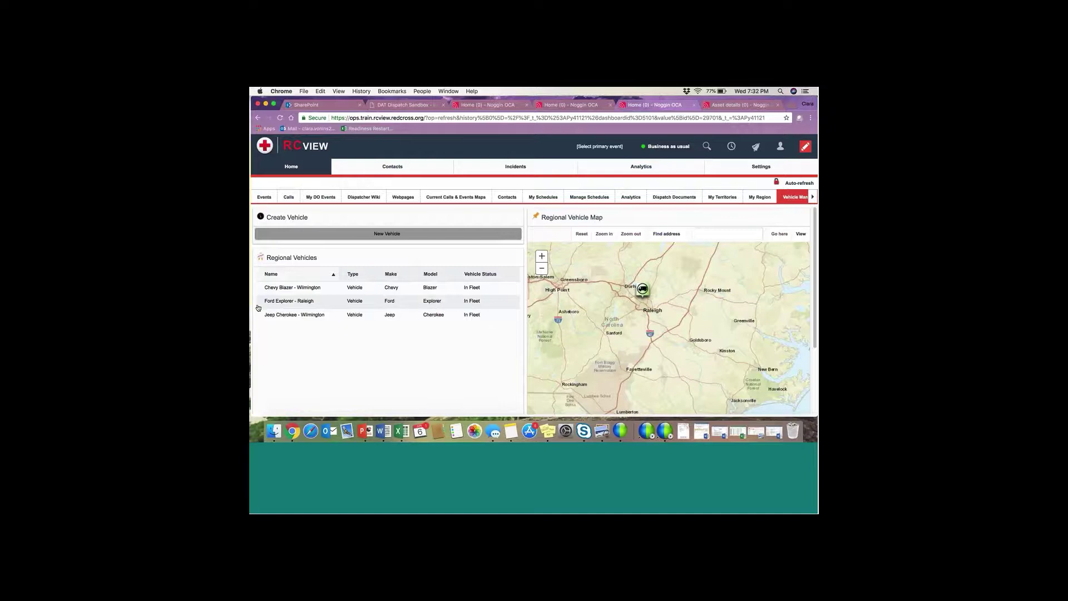
left_click(274, 289)
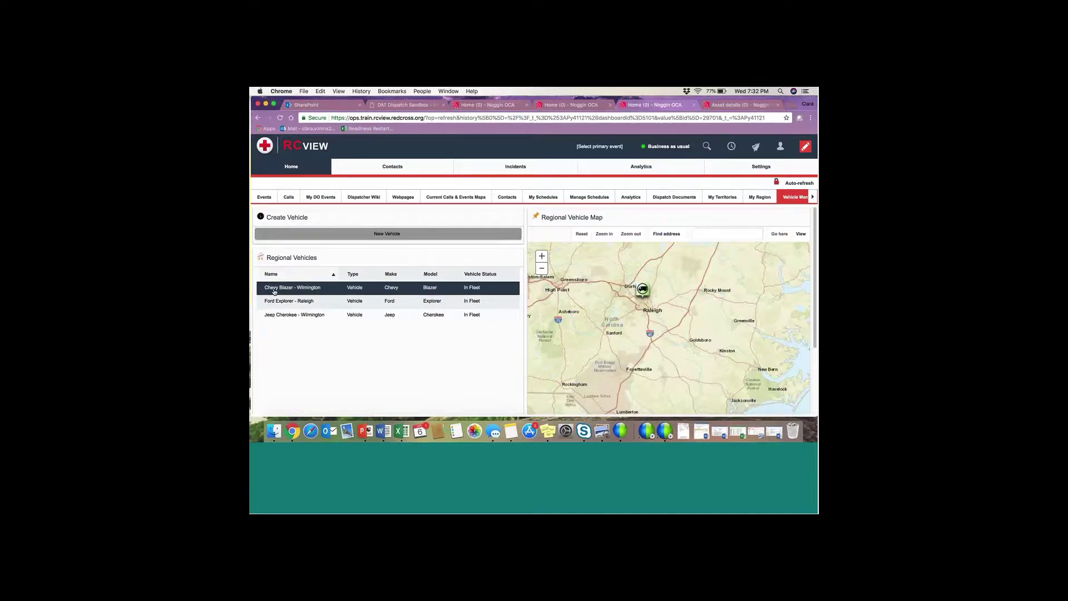
left_click(274, 289)
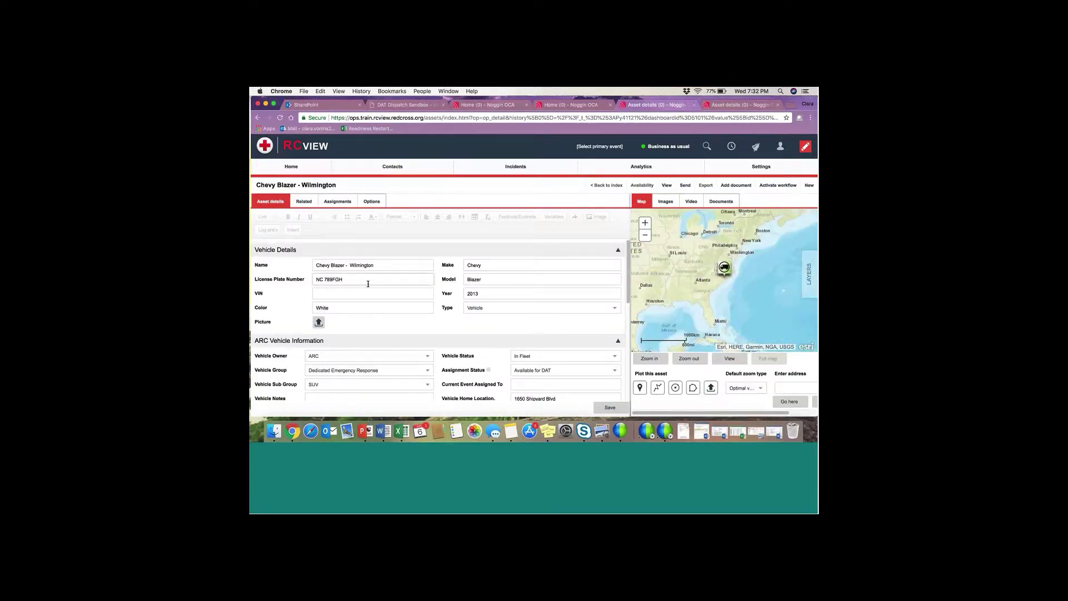
left_click(408, 263)
type("-EDIT")
scroll(408, 315, "down", 3)
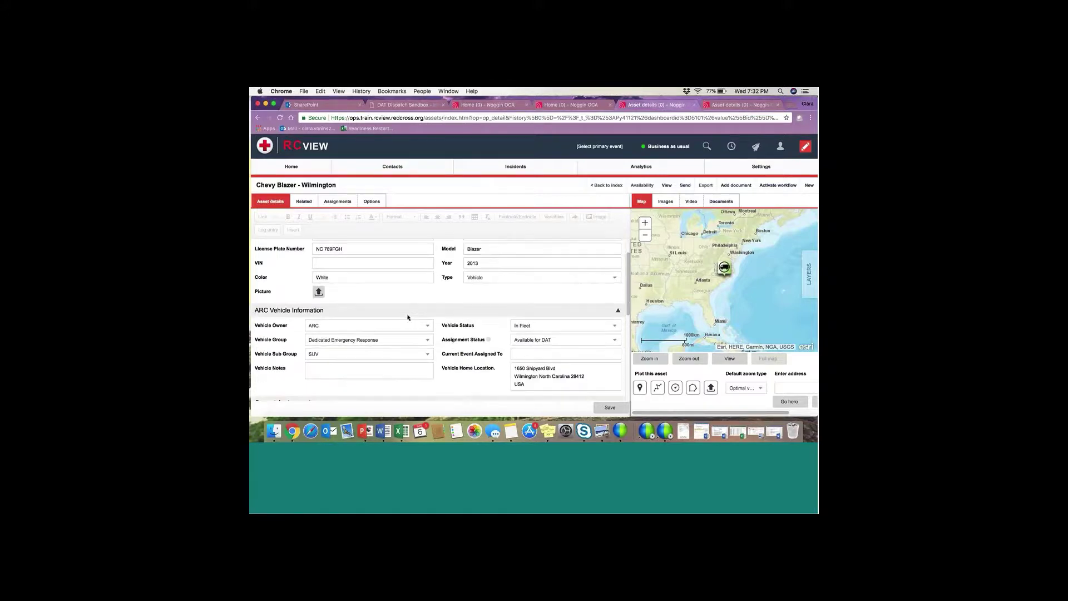
scroll(408, 315, "down", 5)
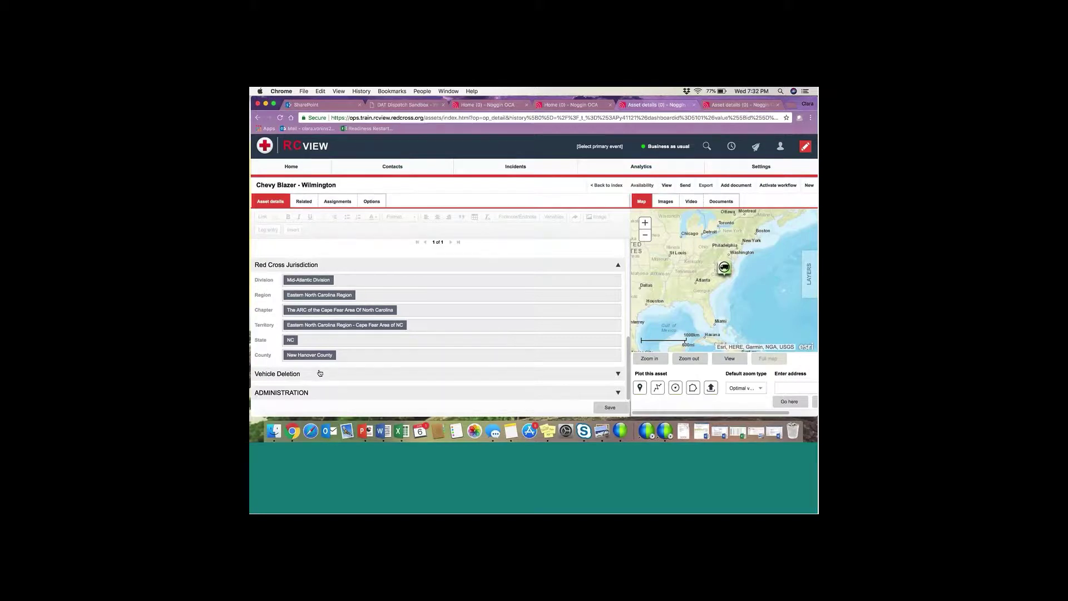
left_click(587, 374)
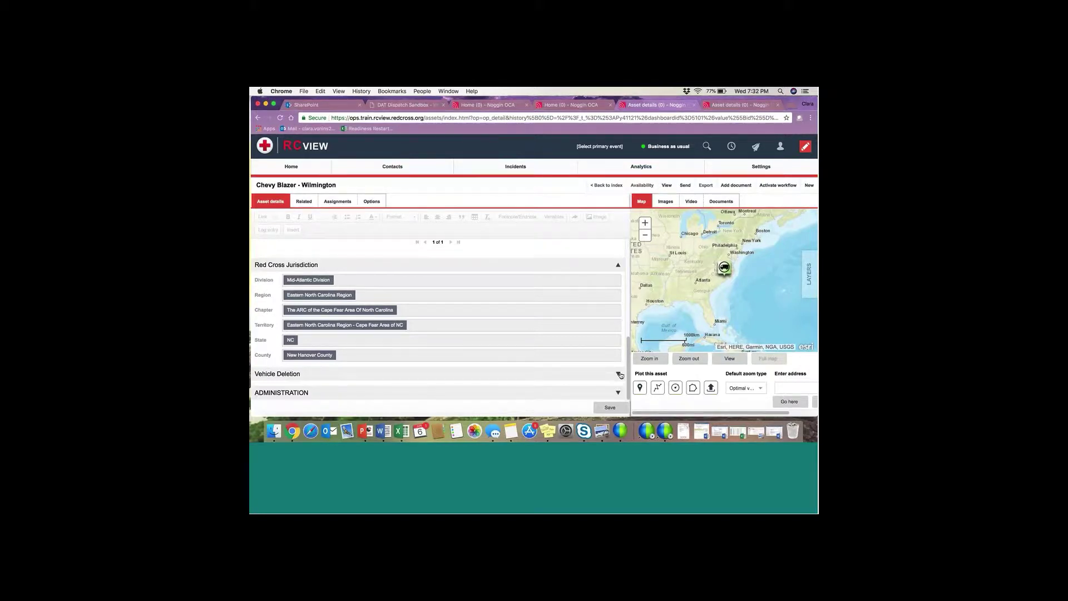
scroll(541, 372, "down", 1)
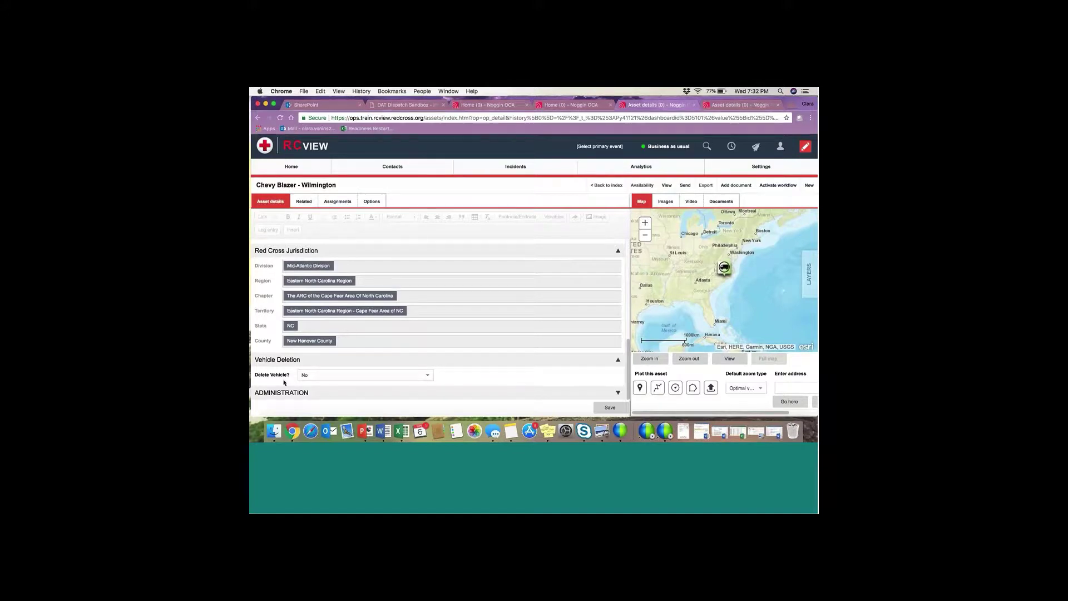
left_click(341, 375)
left_click(344, 368)
left_click(291, 167)
left_click(288, 183)
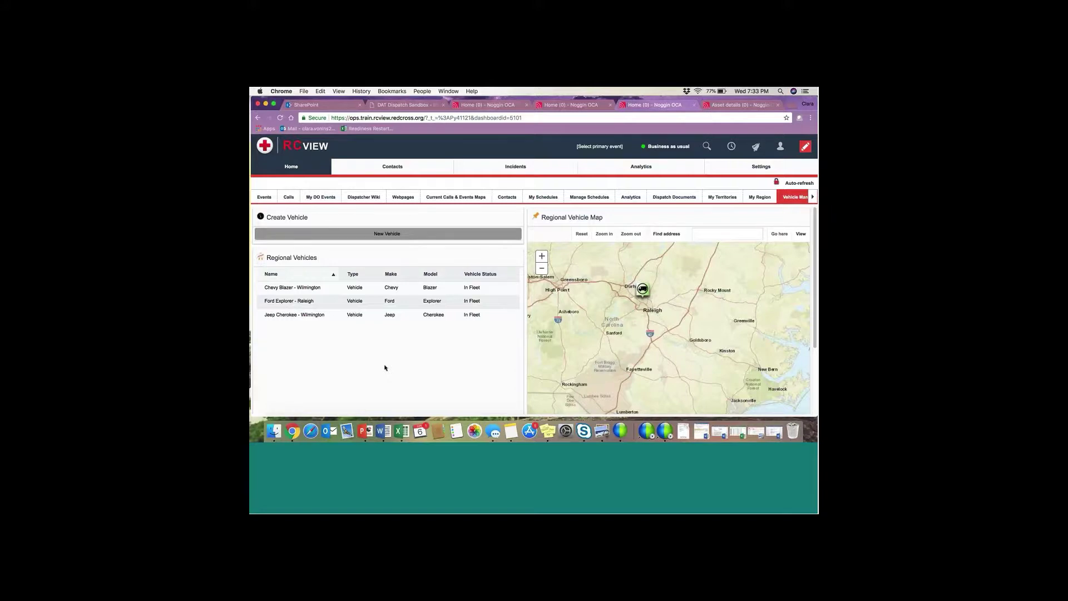
Open the Contacts Directory from the Contacts tab dropdown.
mouse_move(393, 165)
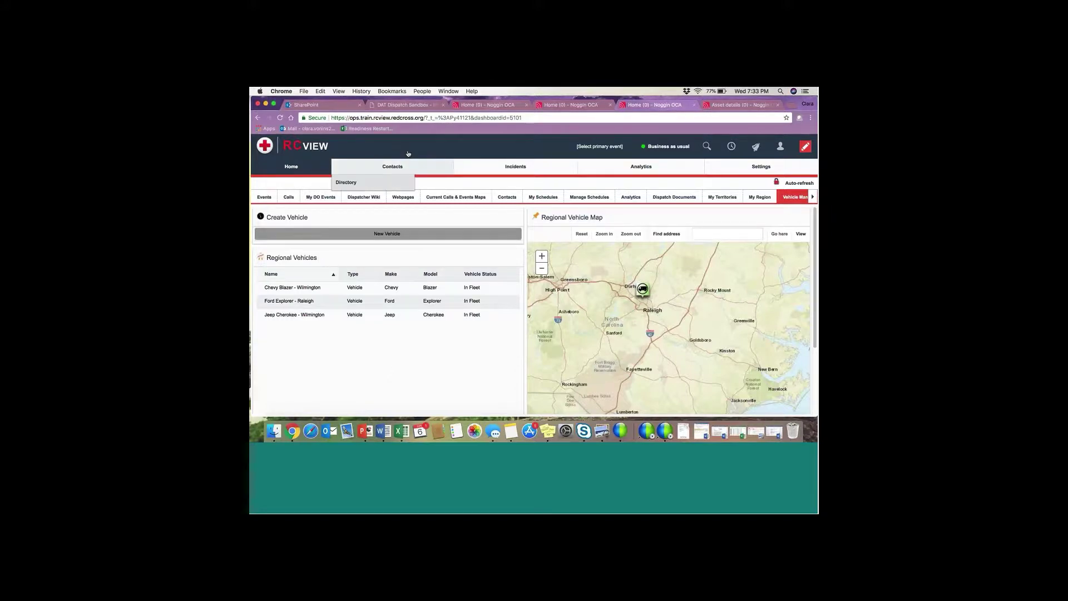
left_click(375, 182)
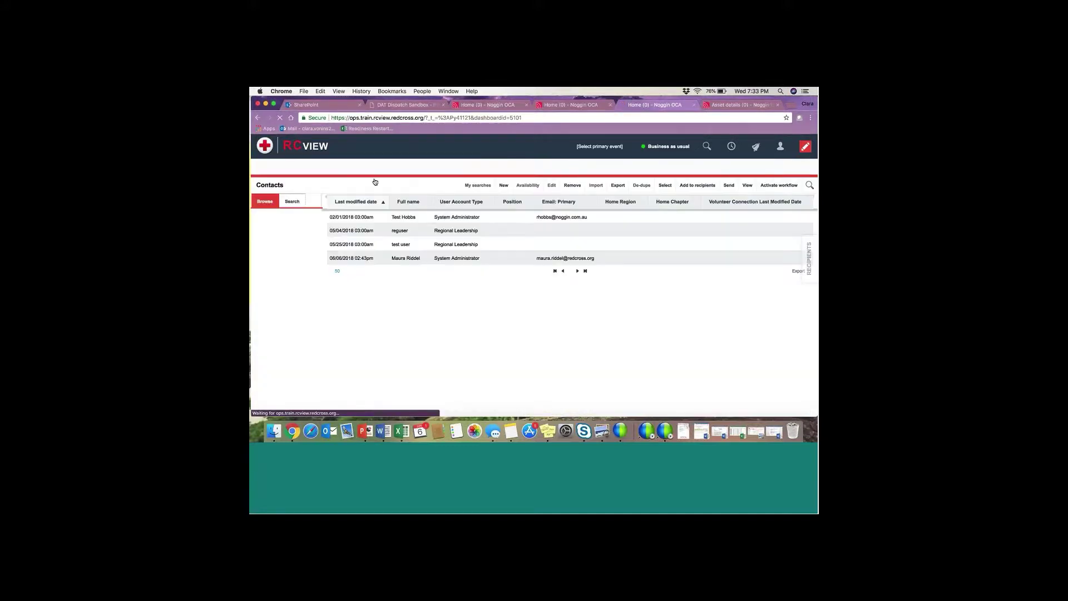
Search contacts by a contact's name and open the Regional Leadership result's details.
left_click(291, 203)
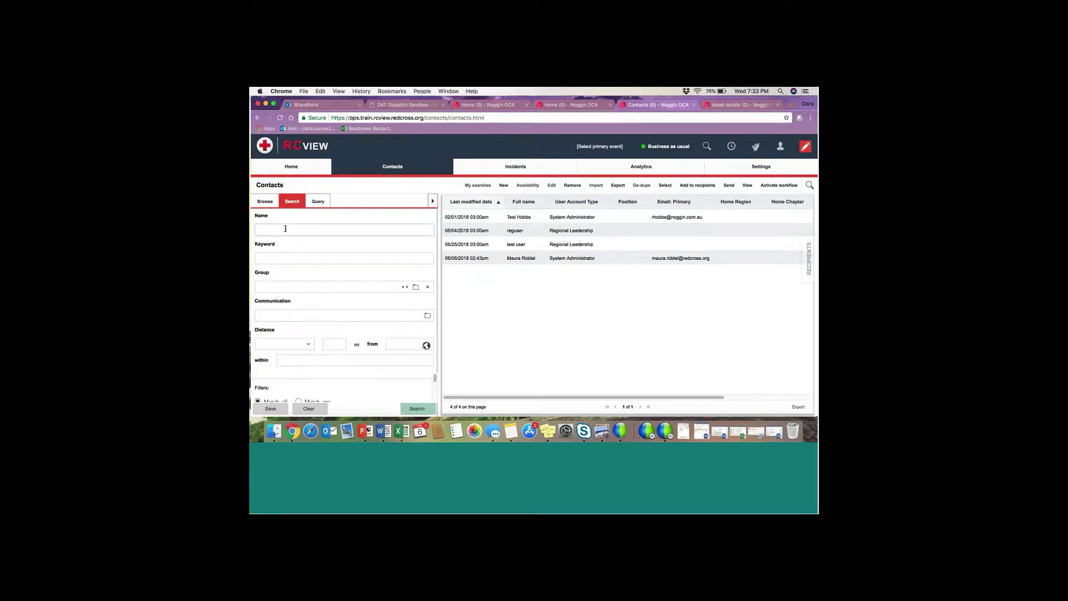
left_click(285, 228)
type("Clara Con")
left_click(415, 409)
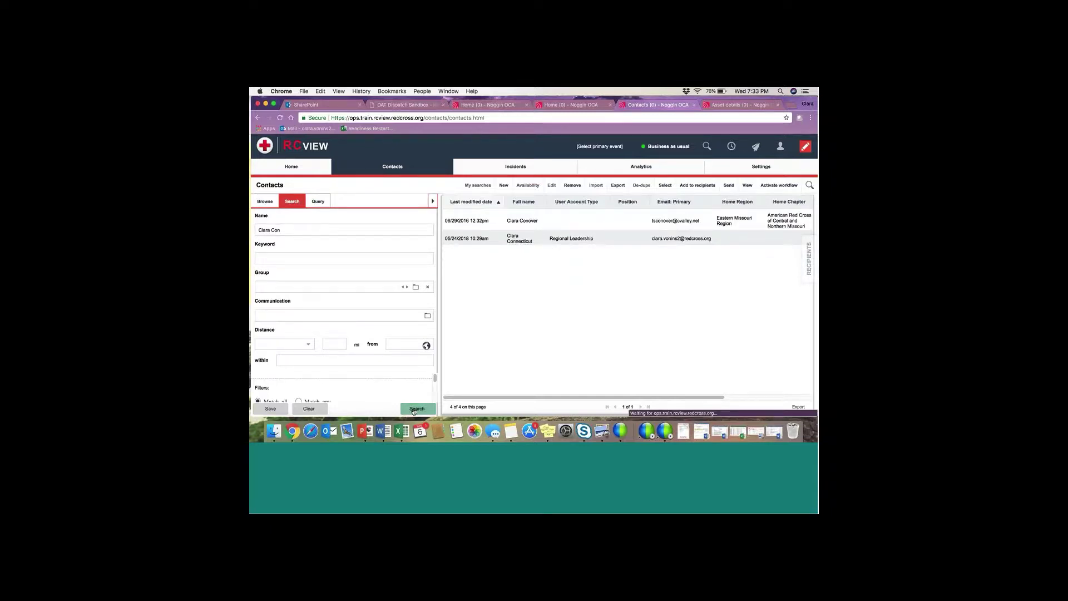
left_click(497, 241)
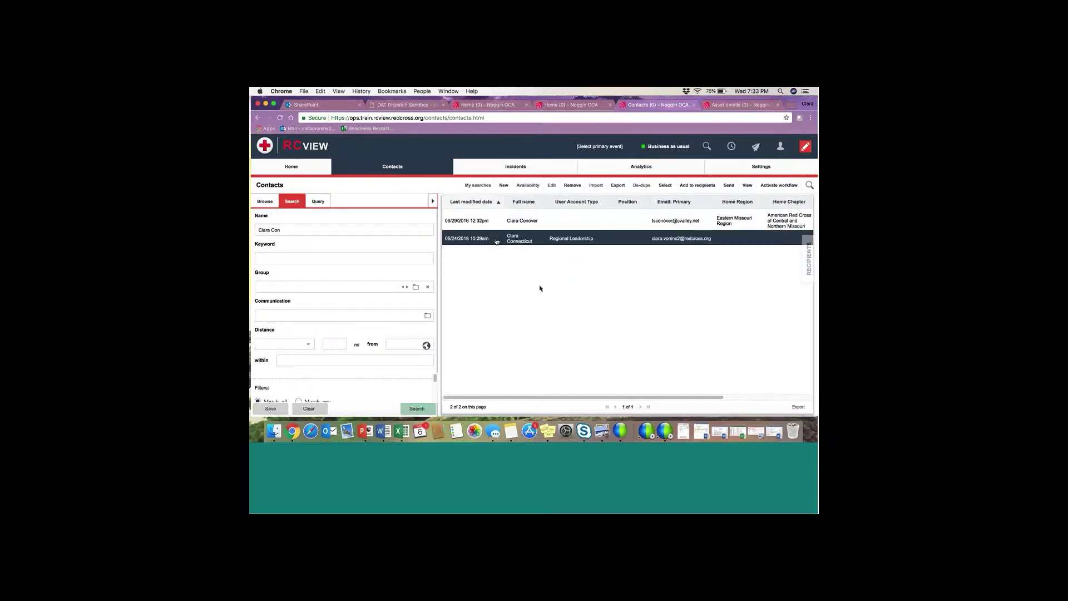
double_click(497, 241)
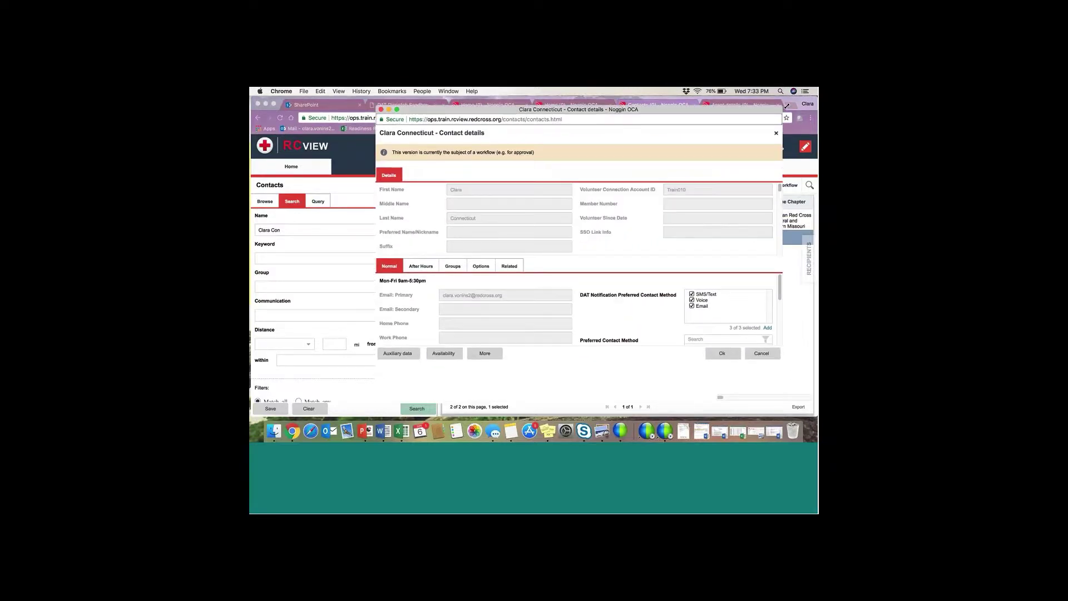
scroll(582, 320, "down", 3)
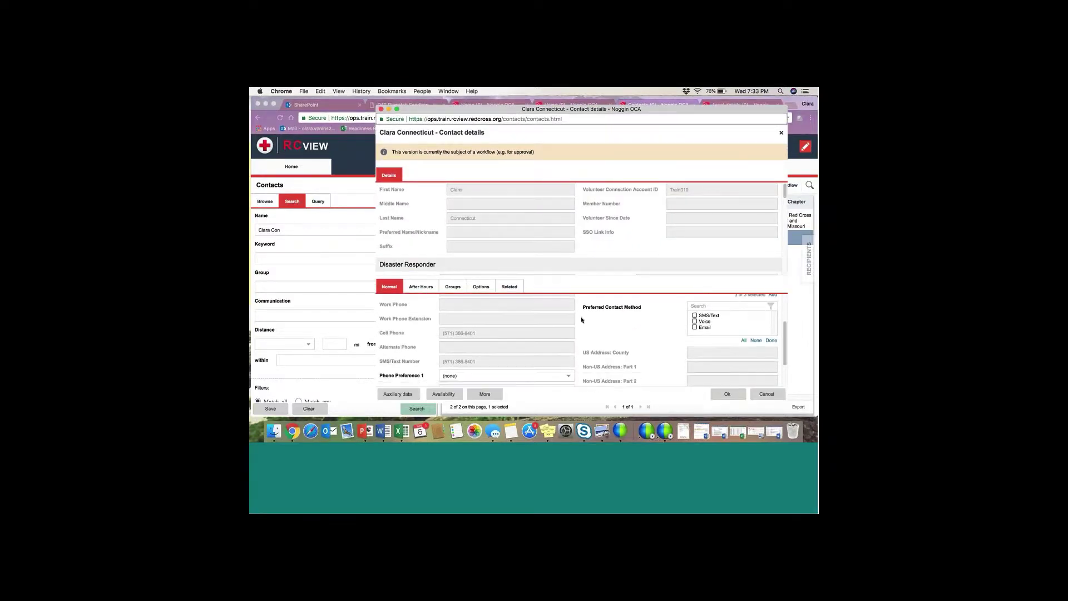
scroll(502, 307, "up", 2)
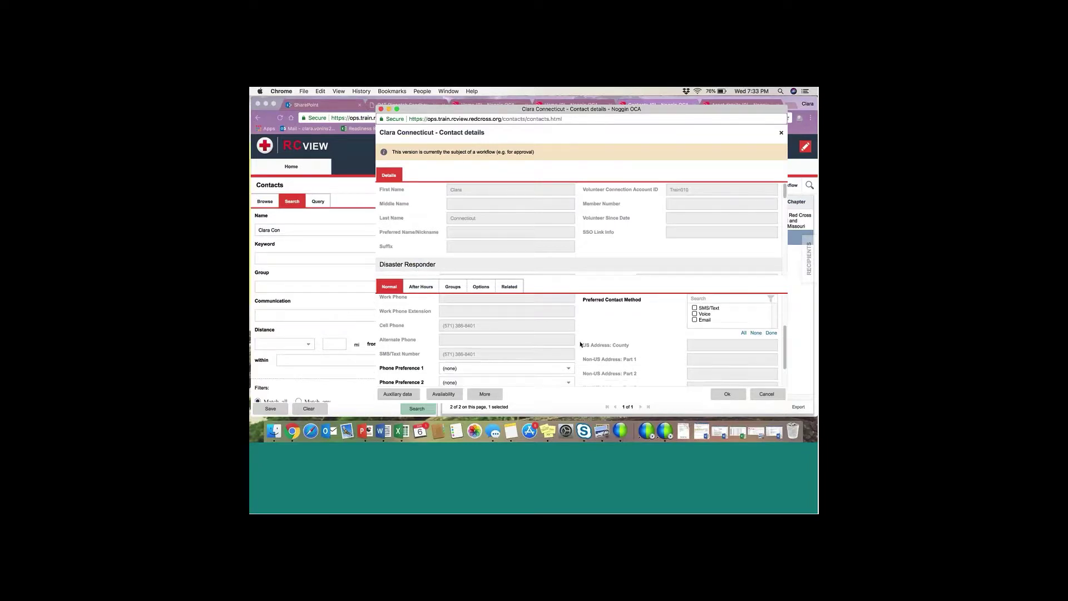